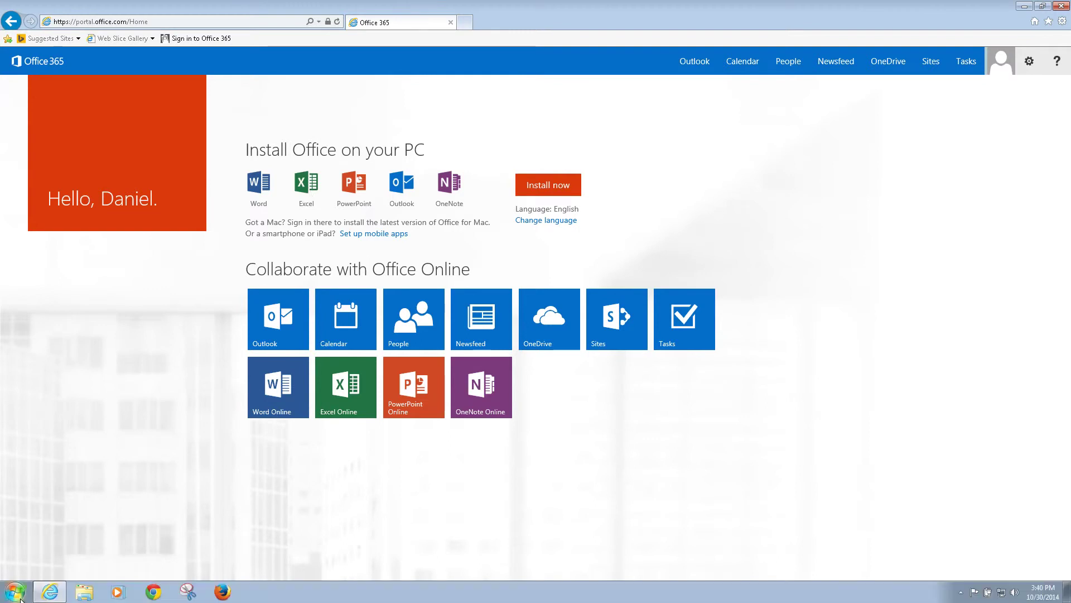
Step: Check Programs and Features for the installed Office Professional Plus 2007, then close it
left_click(14, 592)
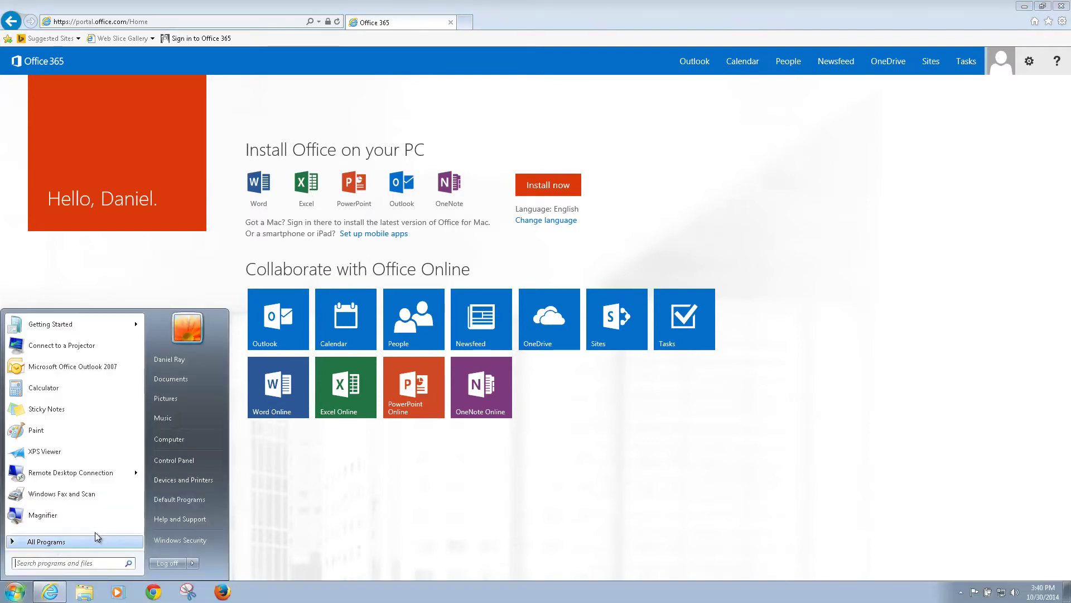
left_click(179, 464)
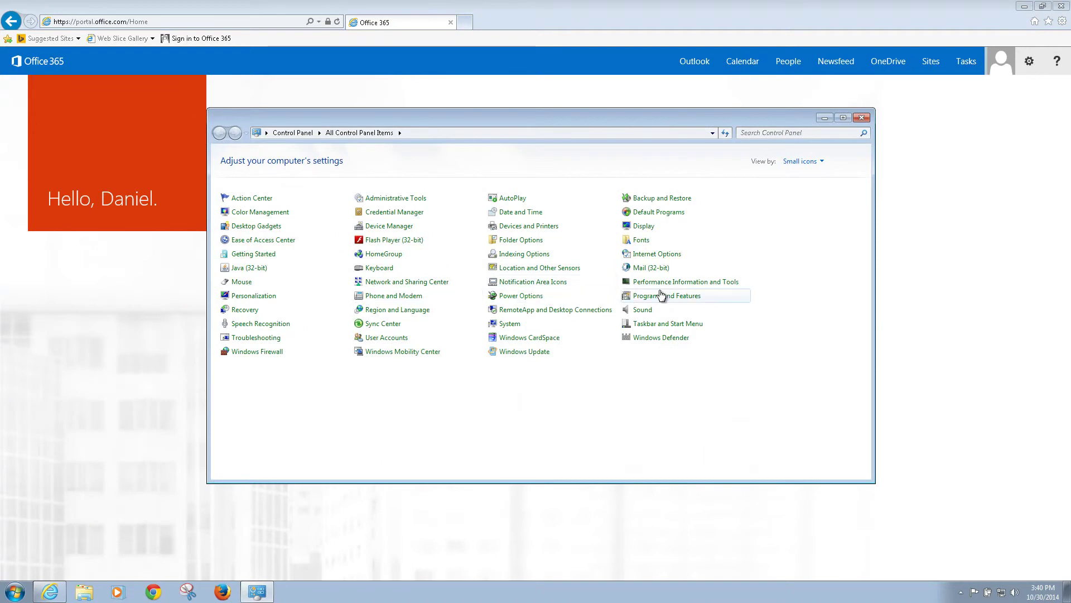
left_click(662, 297)
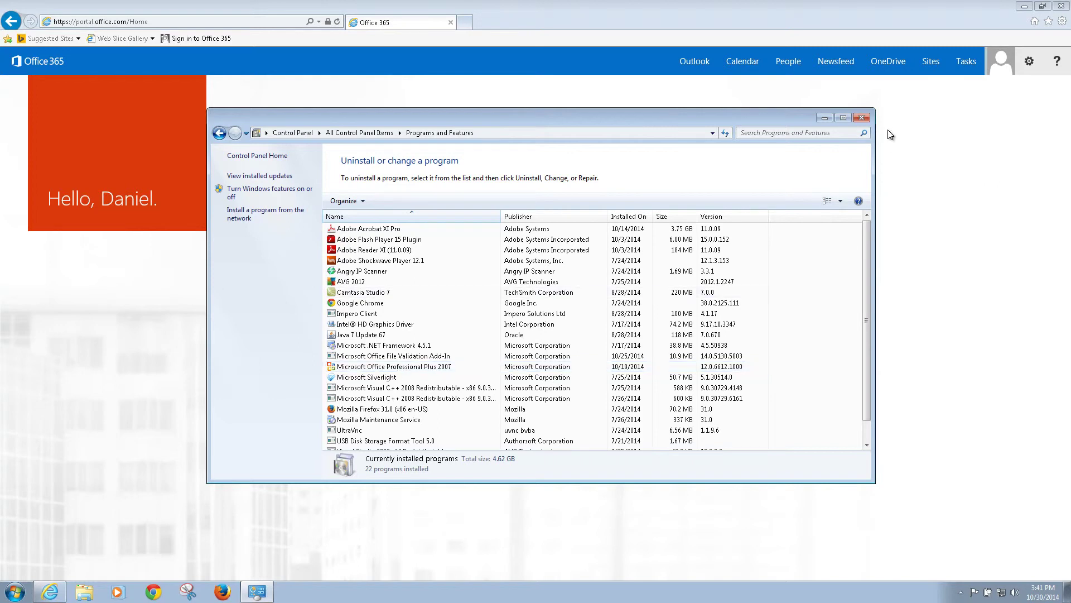
left_click(862, 117)
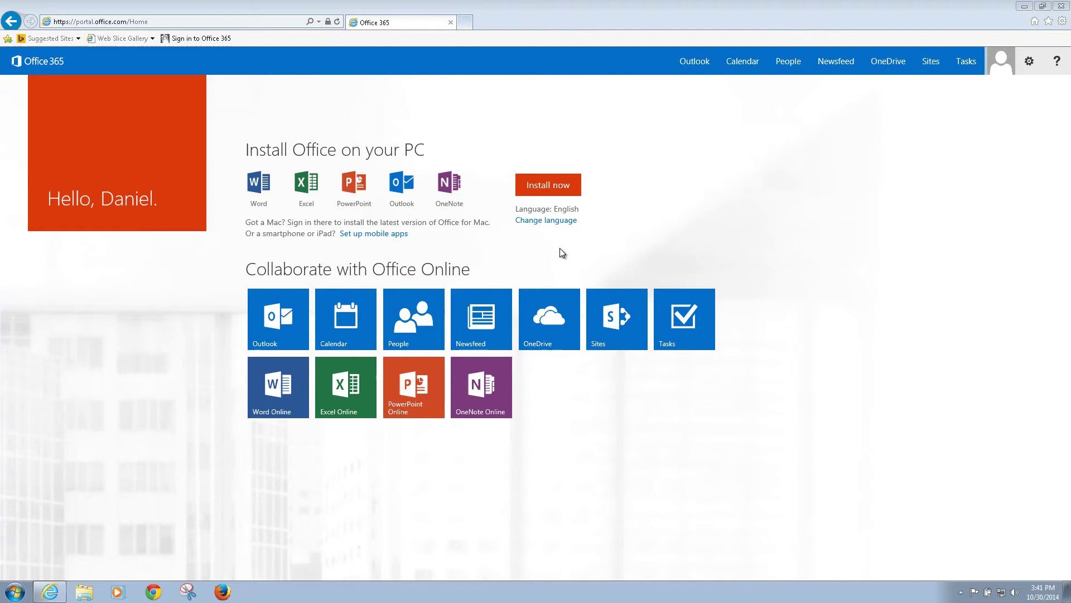
Step: Start the Office install from the Office 365 portal and run the downloaded setup file
left_click(536, 186)
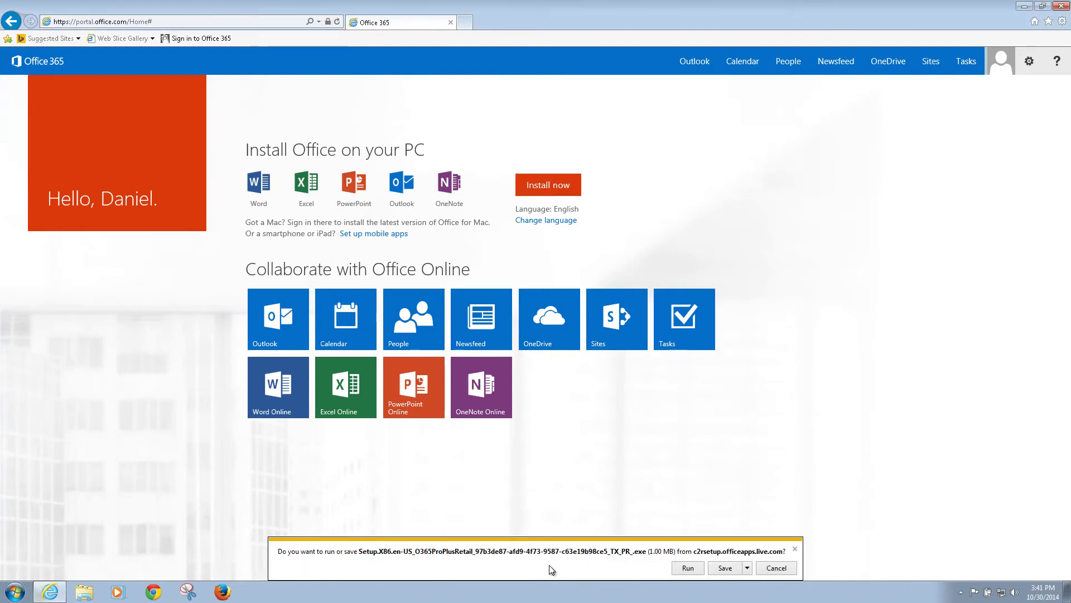
left_click(693, 570)
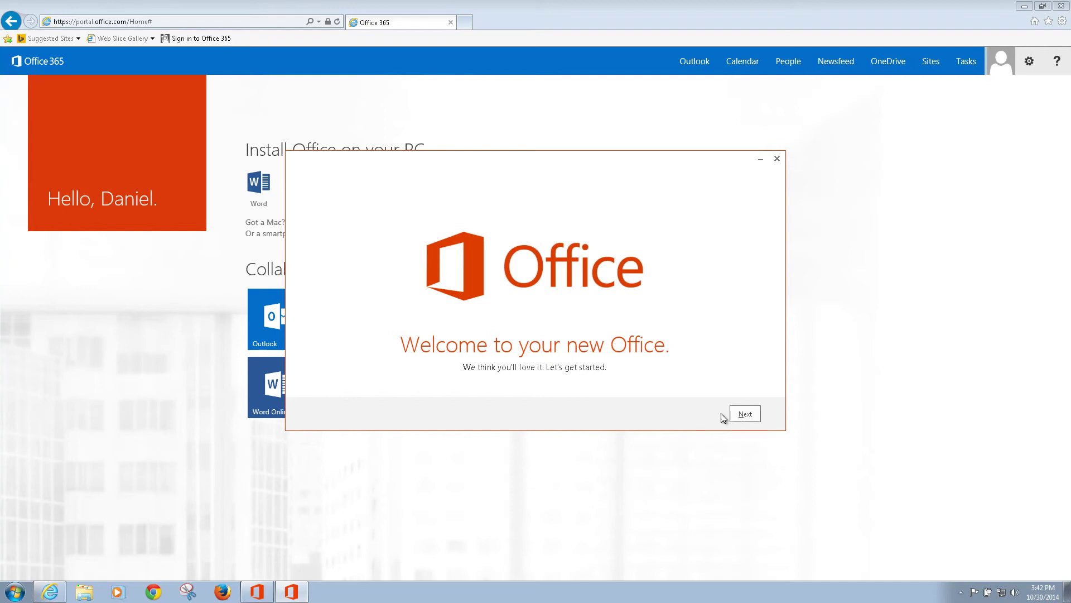
Step: Begin Office first-run setup, choose Use recommended settings, and accept the license
left_click(744, 414)
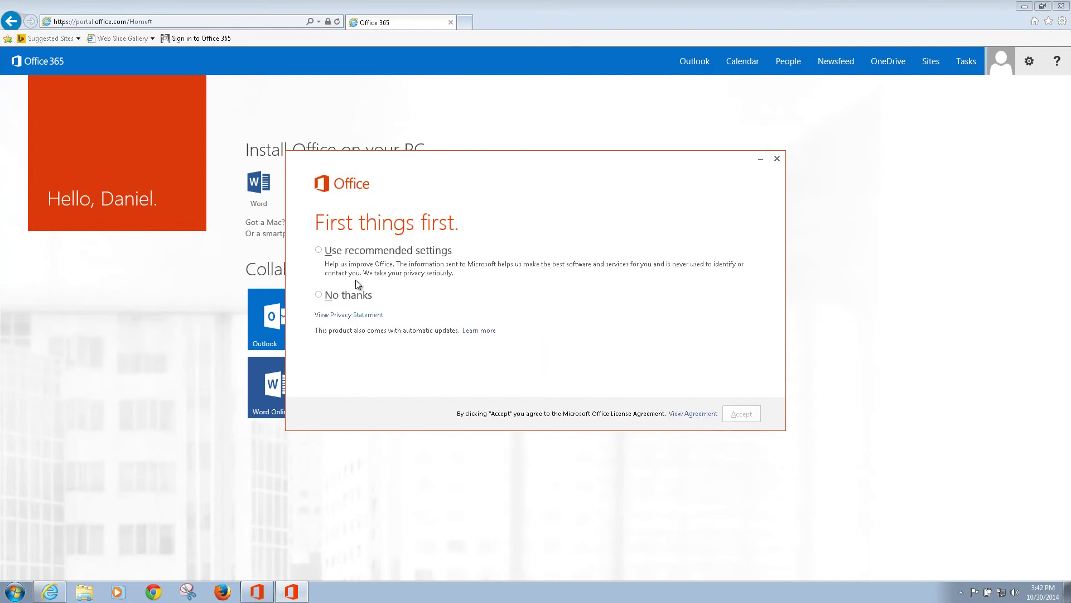
left_click(325, 255)
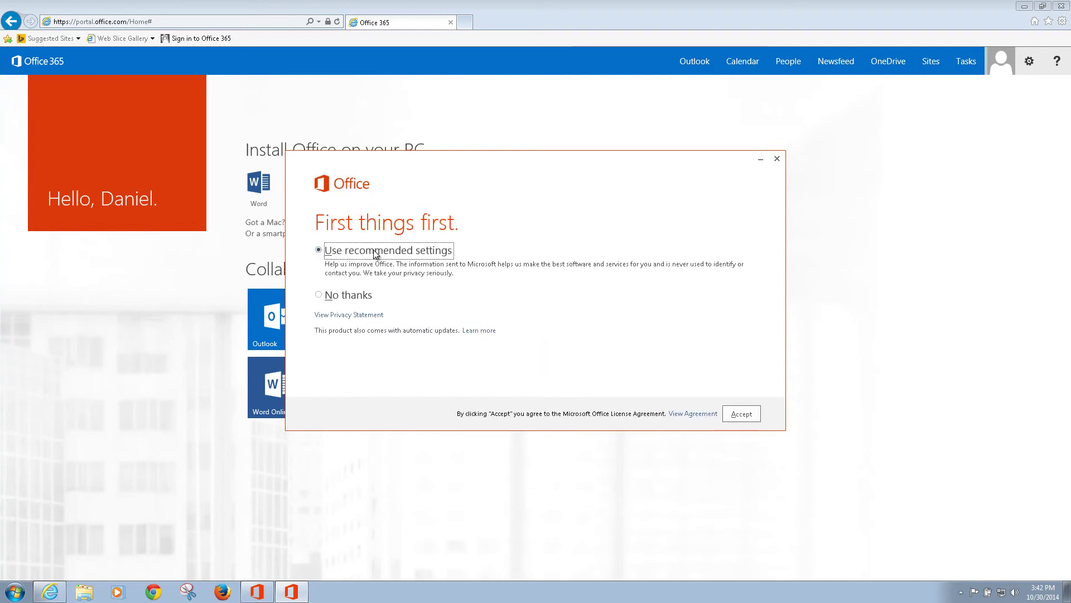
left_click(741, 416)
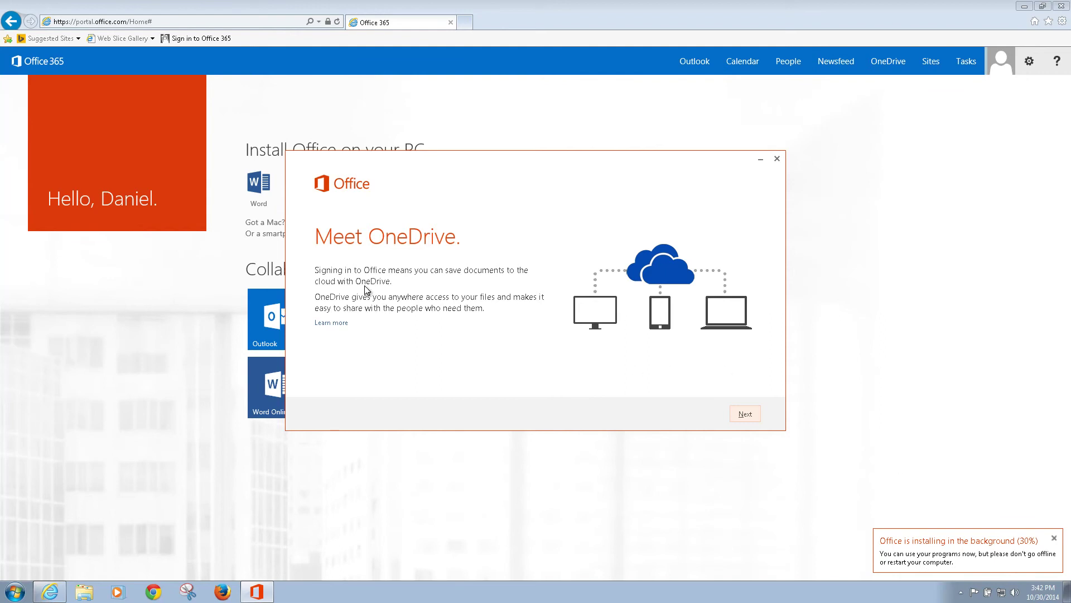
Step: Continue past the OneDrive page and preview the Doodle Circles and Doodle Diamonds backgrounds
left_click(746, 417)
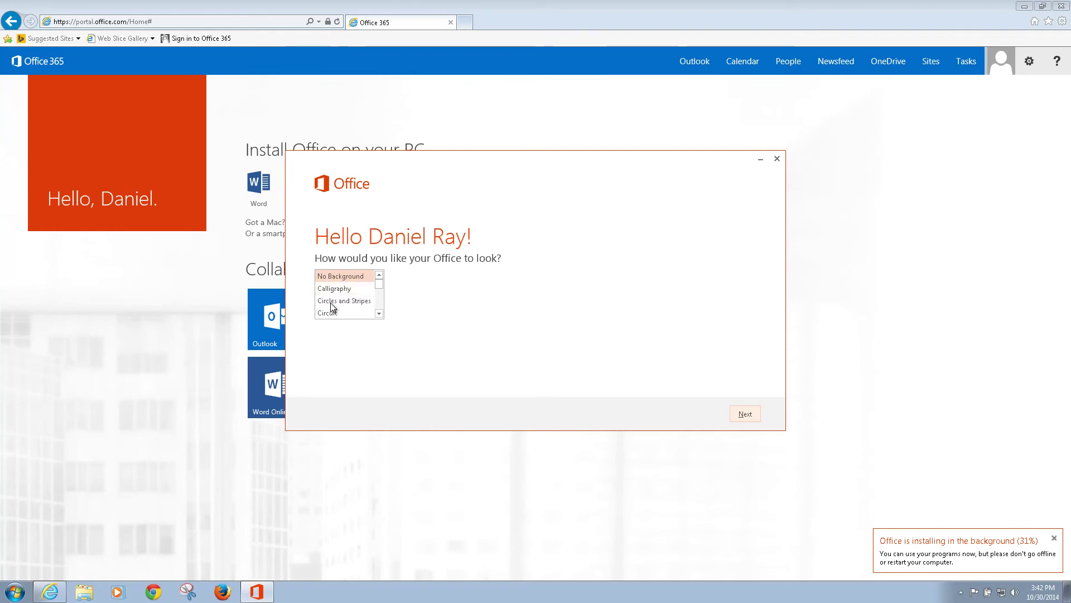
left_click(379, 314)
left_click(379, 314)
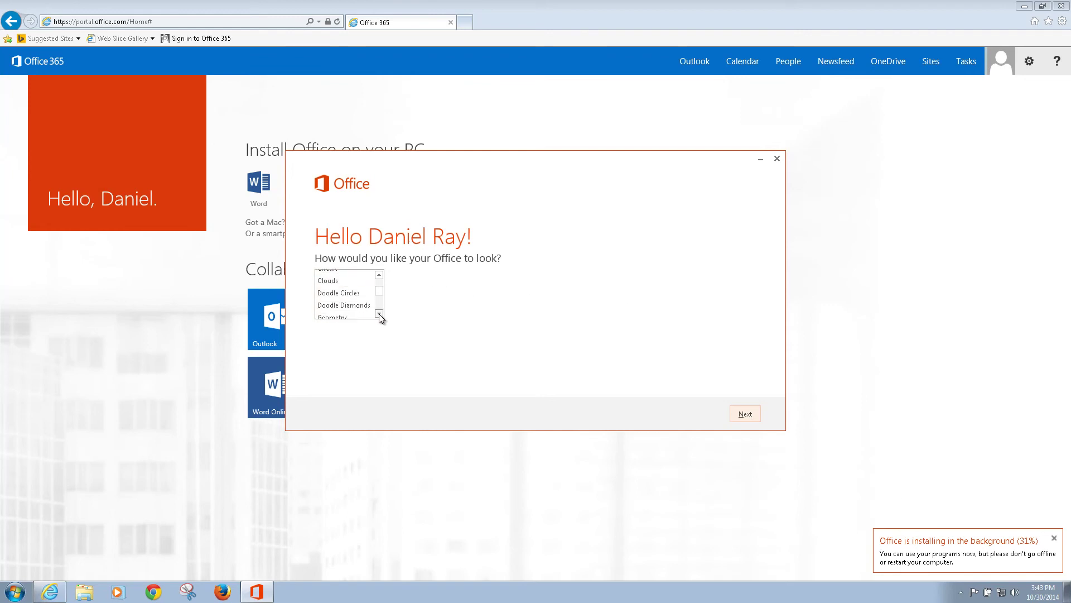
left_click(337, 278)
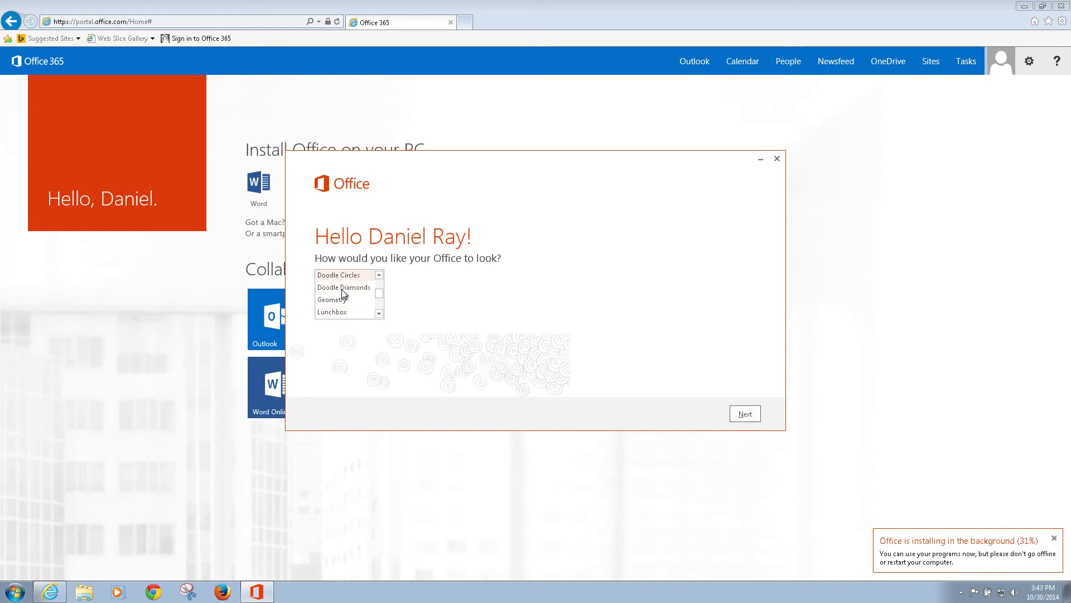
left_click(341, 289)
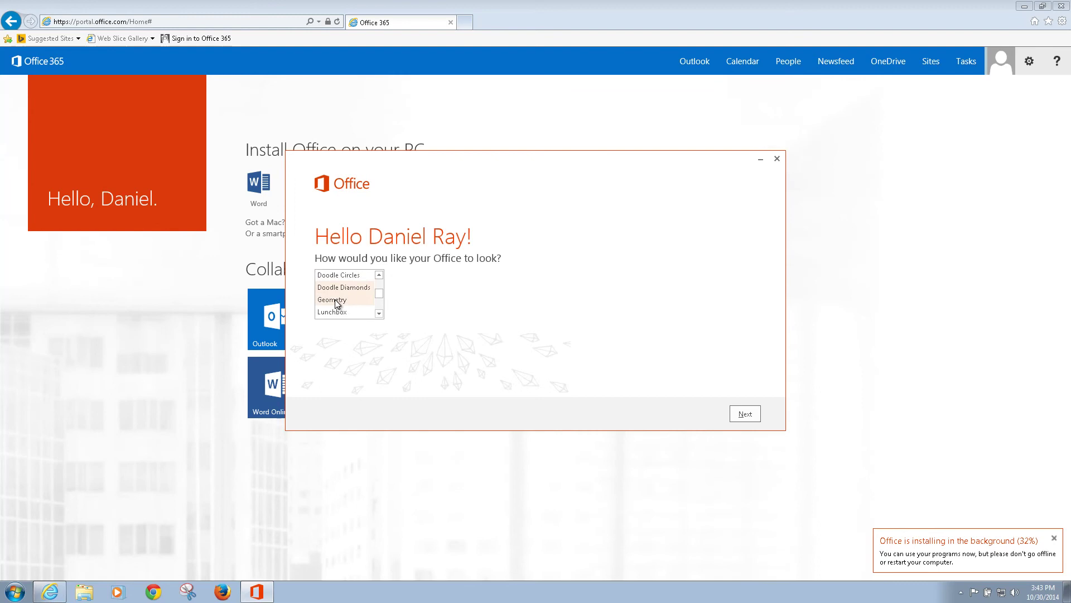
Step: Preview Lunchbox, Tree Rings and Straws, then pick the Circuit background and continue
left_click(338, 311)
scroll(379, 306, "down", 3)
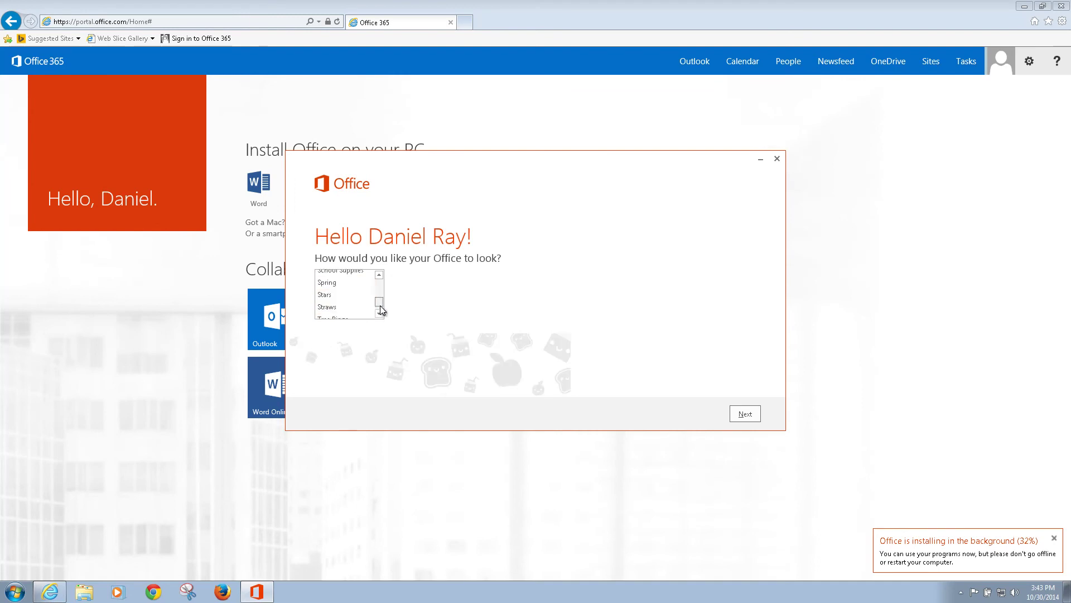
left_click(357, 311)
left_click(334, 292)
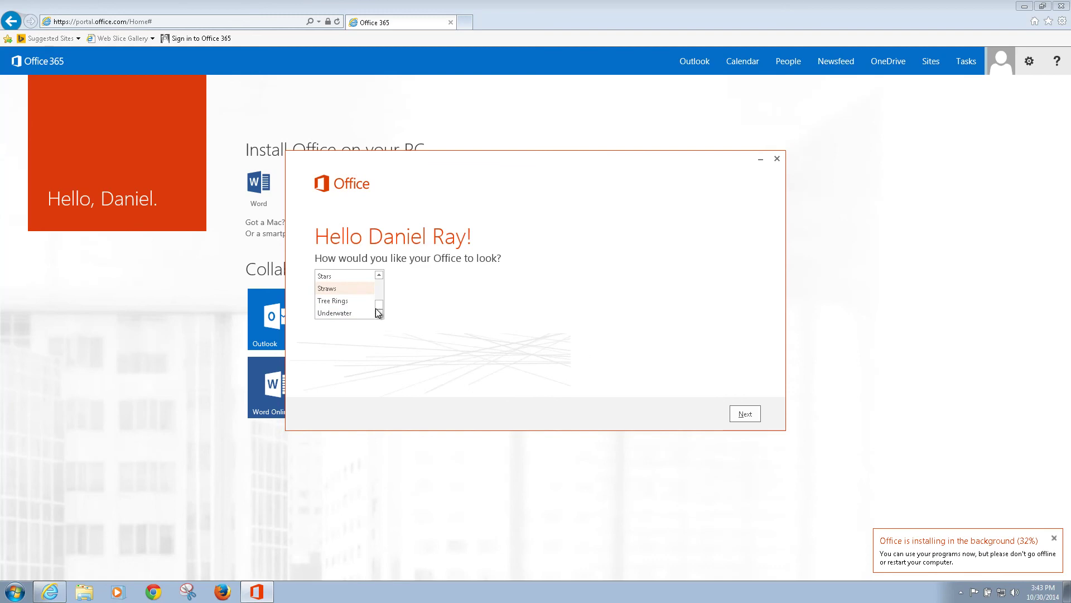
scroll(381, 285, "up", 1)
scroll(378, 286, "up", 2)
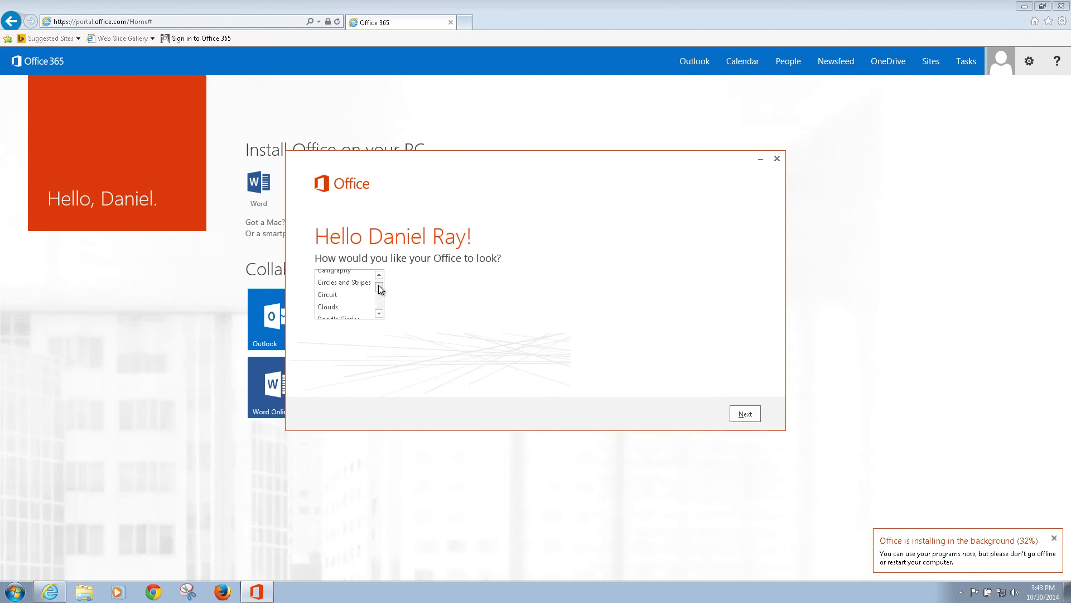
scroll(380, 282, "up", 1)
left_click(339, 314)
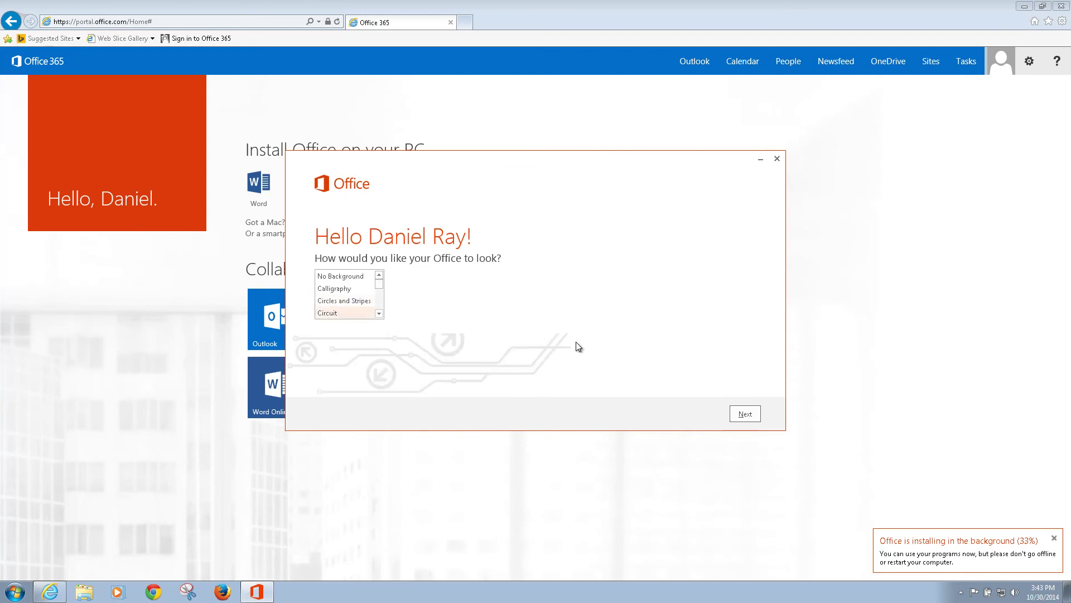
left_click(745, 412)
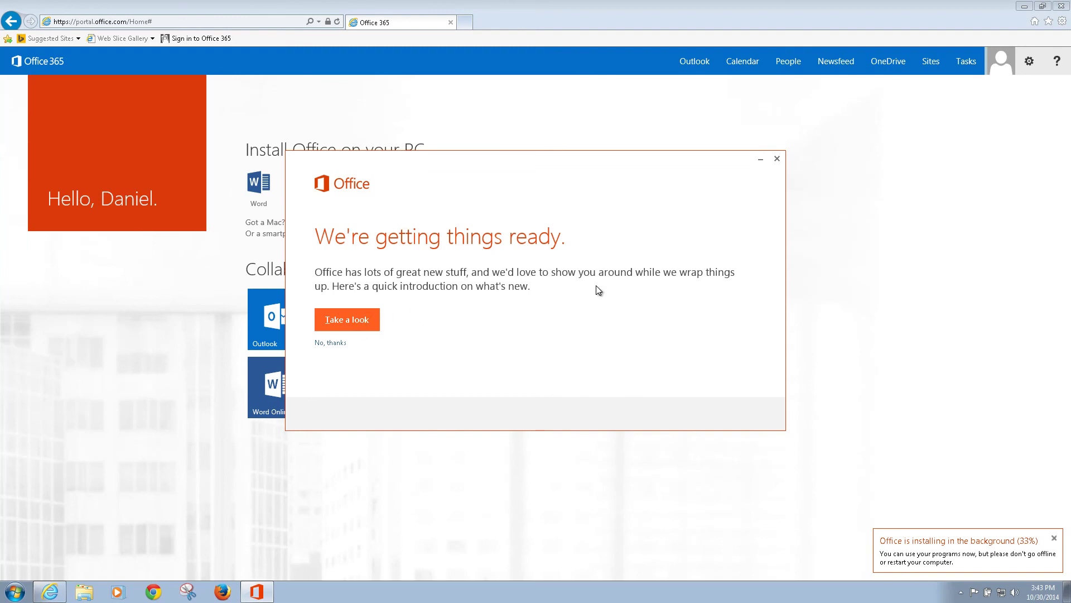
Step: Request the quick introduction to what's new from the getting-ready page
left_click(326, 322)
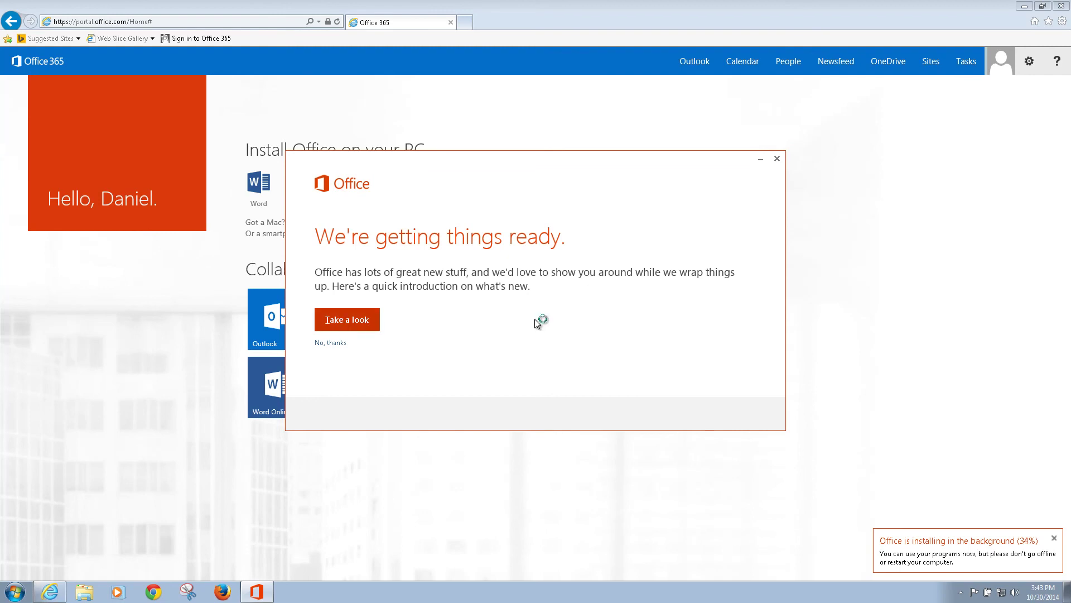